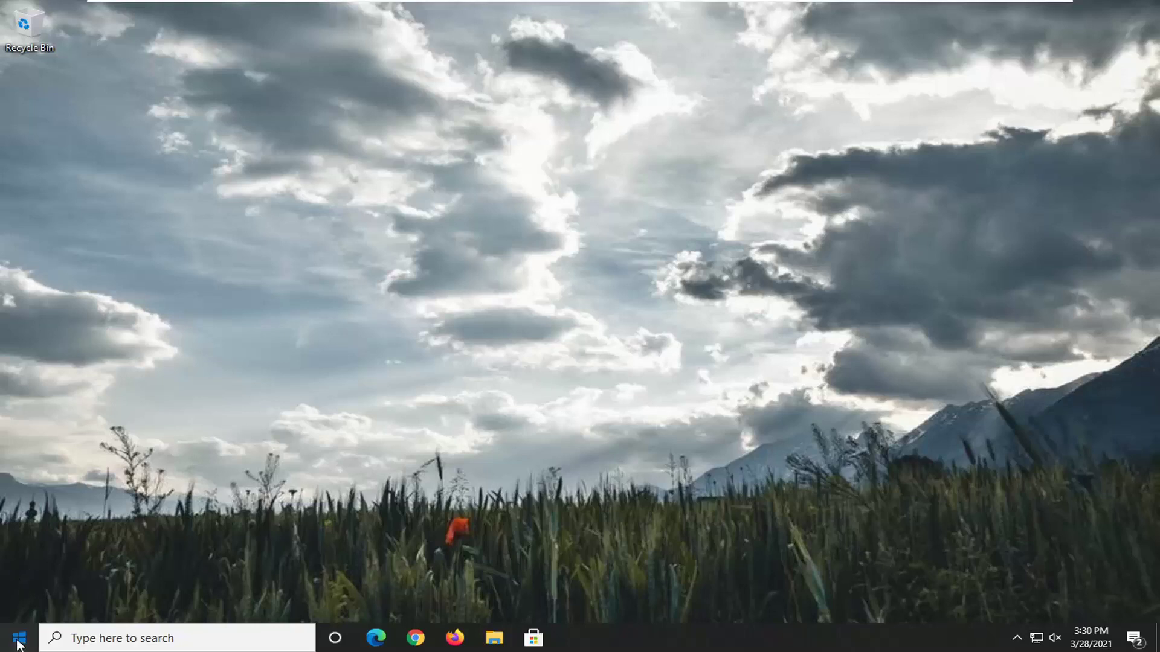
# Search Start for 'device manager' and launch Device Manager
pyautogui.click(18, 638)
pyautogui.write('d')
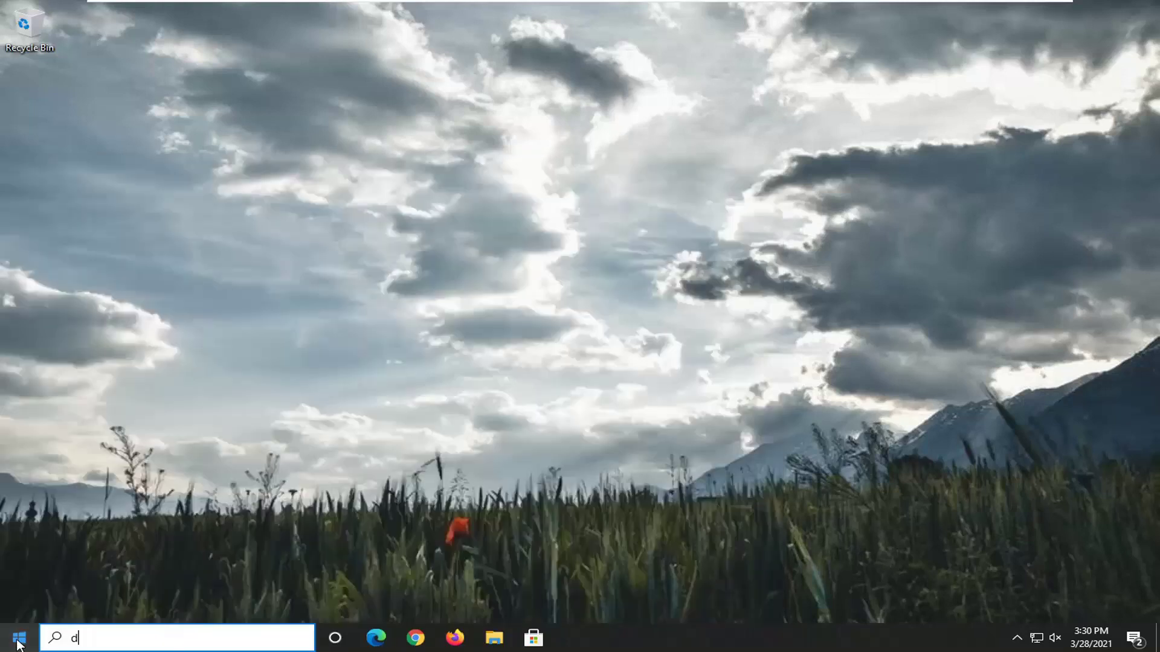
pyautogui.write('evice manager')
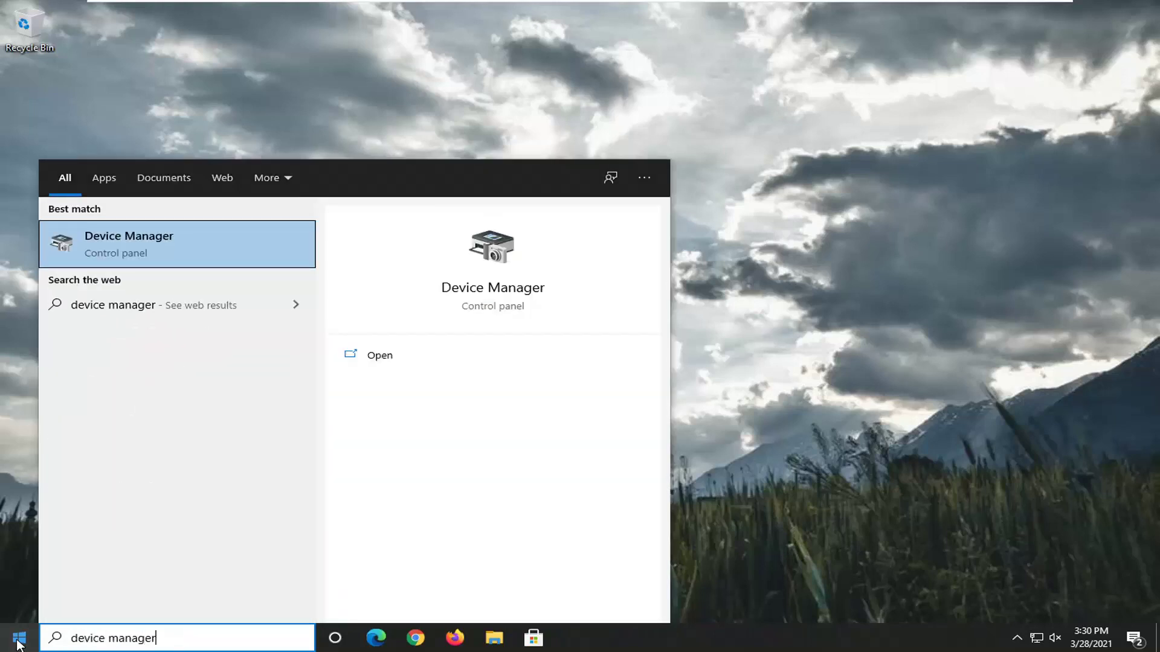
pyautogui.click(112, 242)
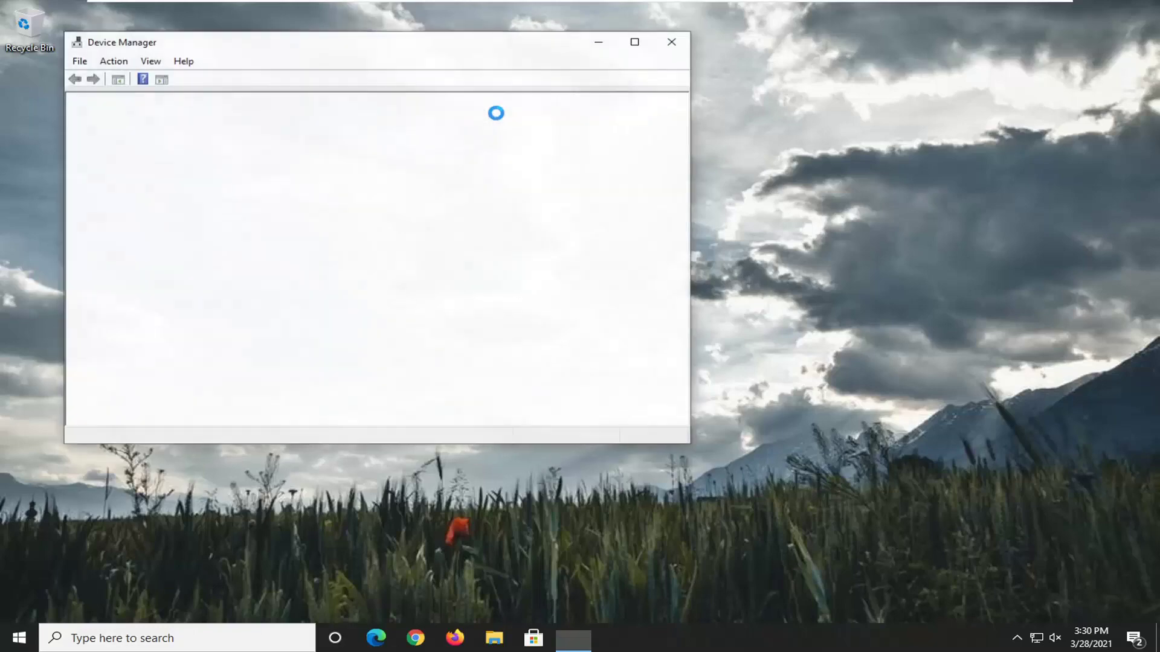
# Expand Display adapters and bring up the actions for the VMware SVGA 3D adapter
pyautogui.moveTo(397, 46); pyautogui.dragTo(610, 99)
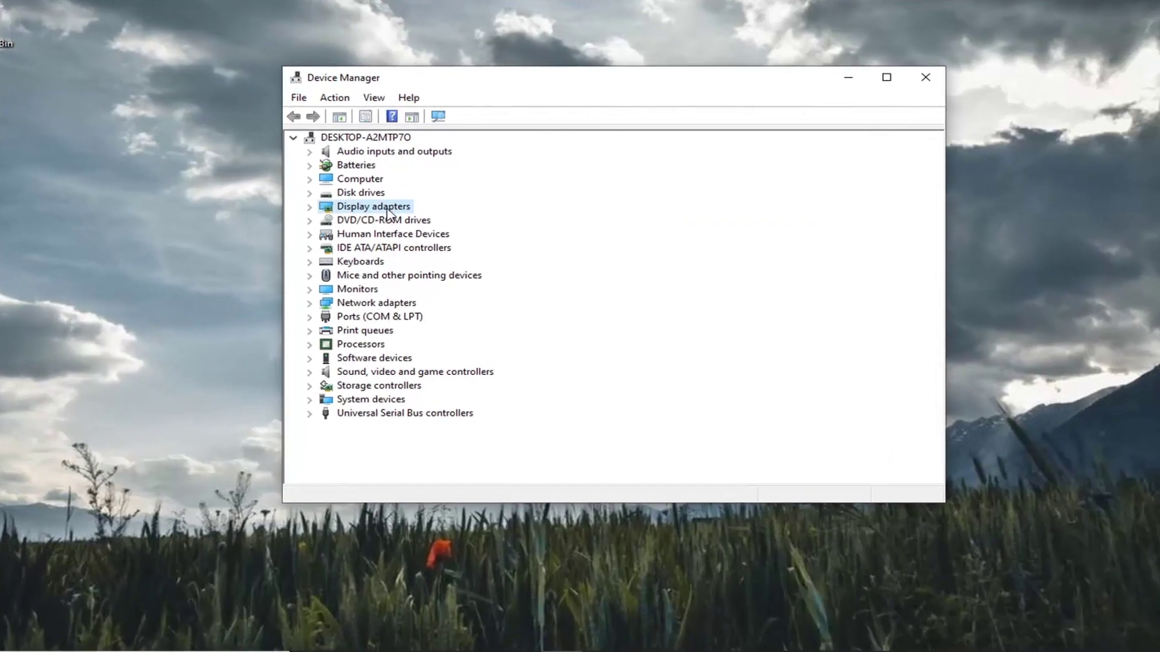
pyautogui.doubleClick(387, 208)
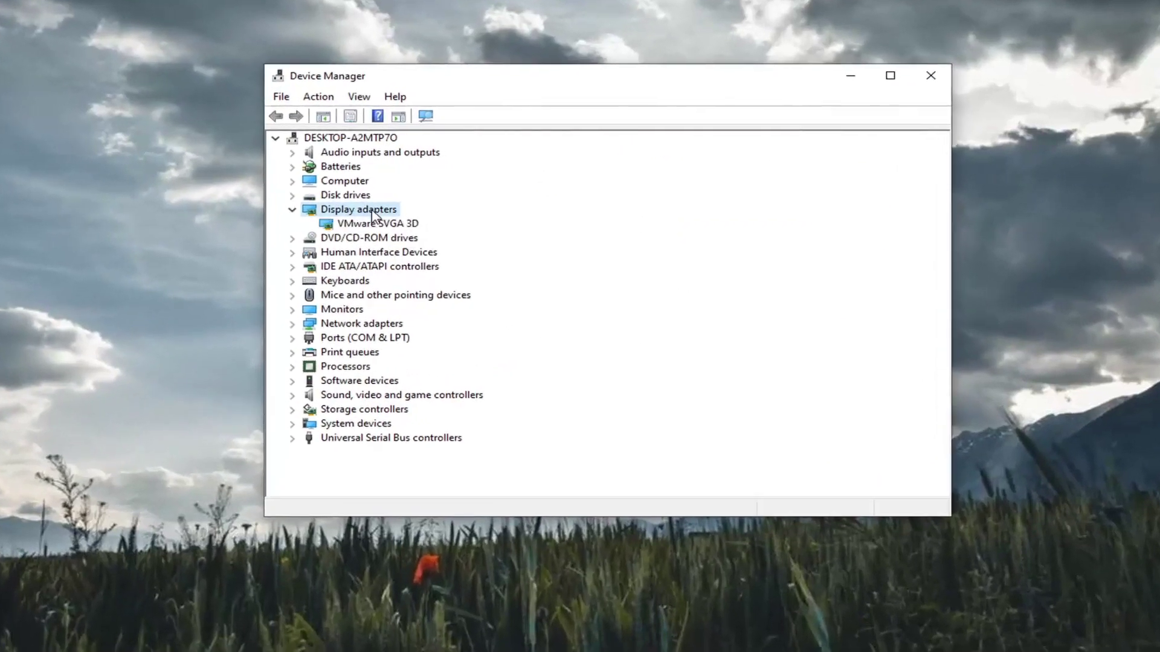
pyautogui.click(381, 220)
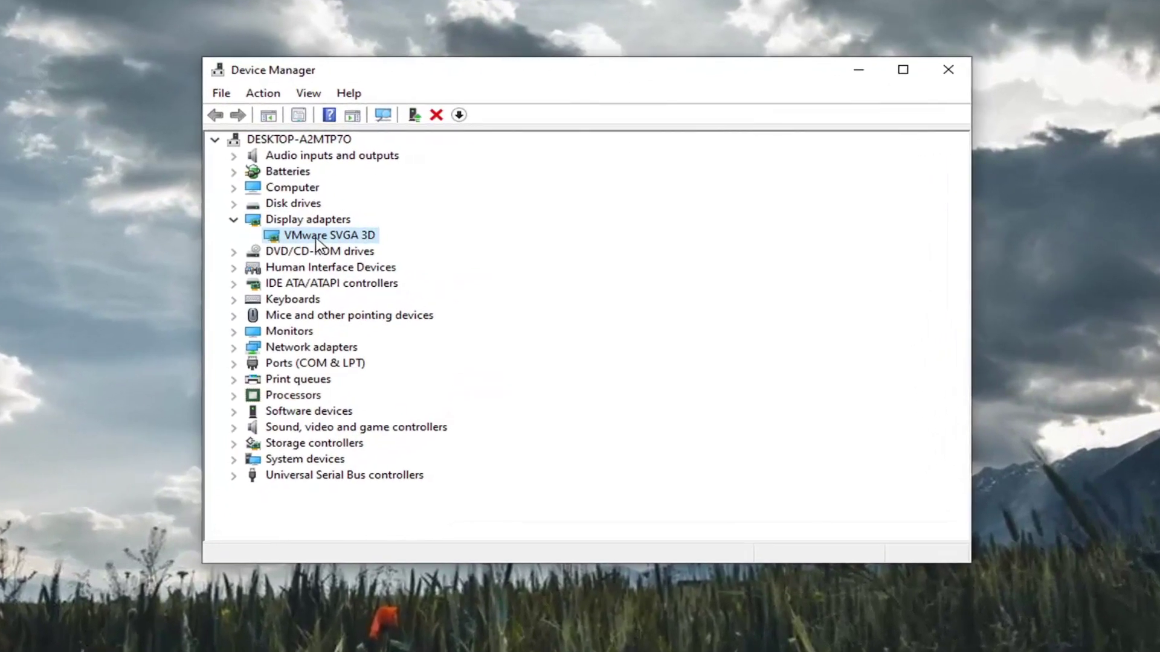
pyautogui.rightClick(318, 233)
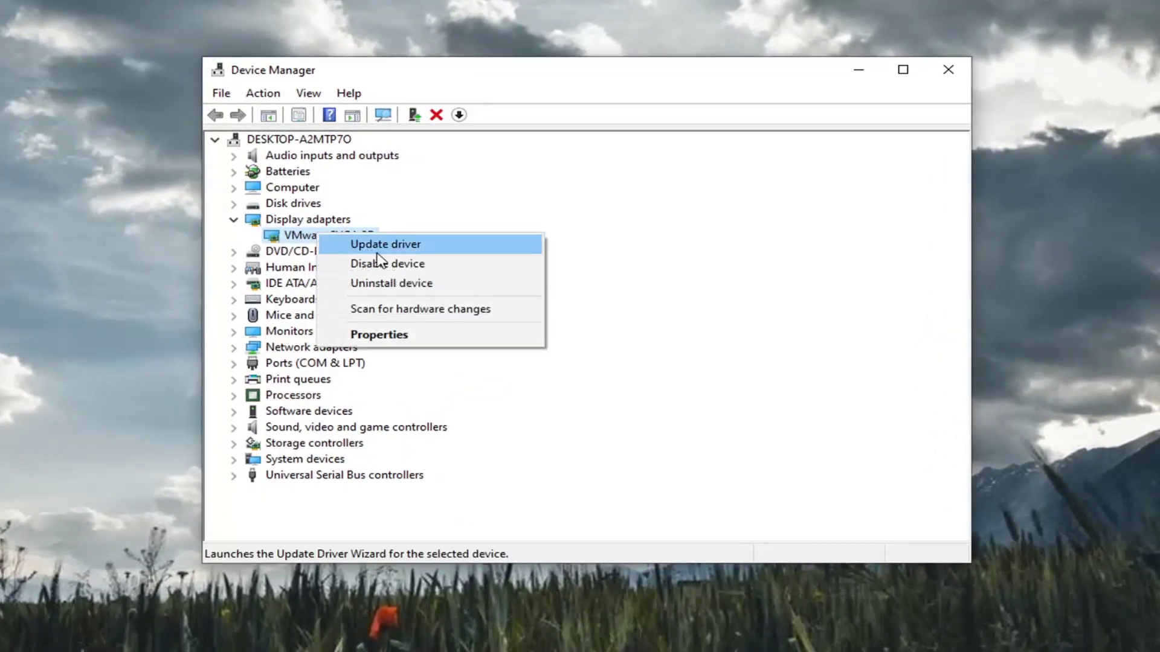
# Update the adapter's driver by picking the VMware SVGA 3D model from drivers on this computer
pyautogui.click(397, 246)
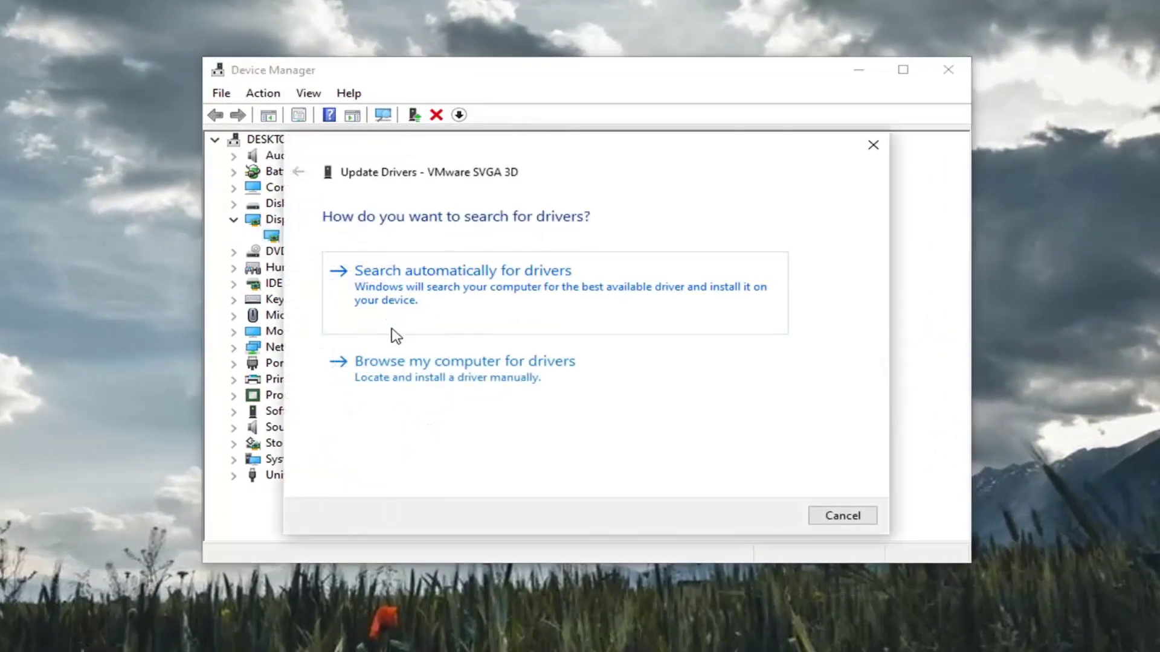
pyautogui.click(504, 387)
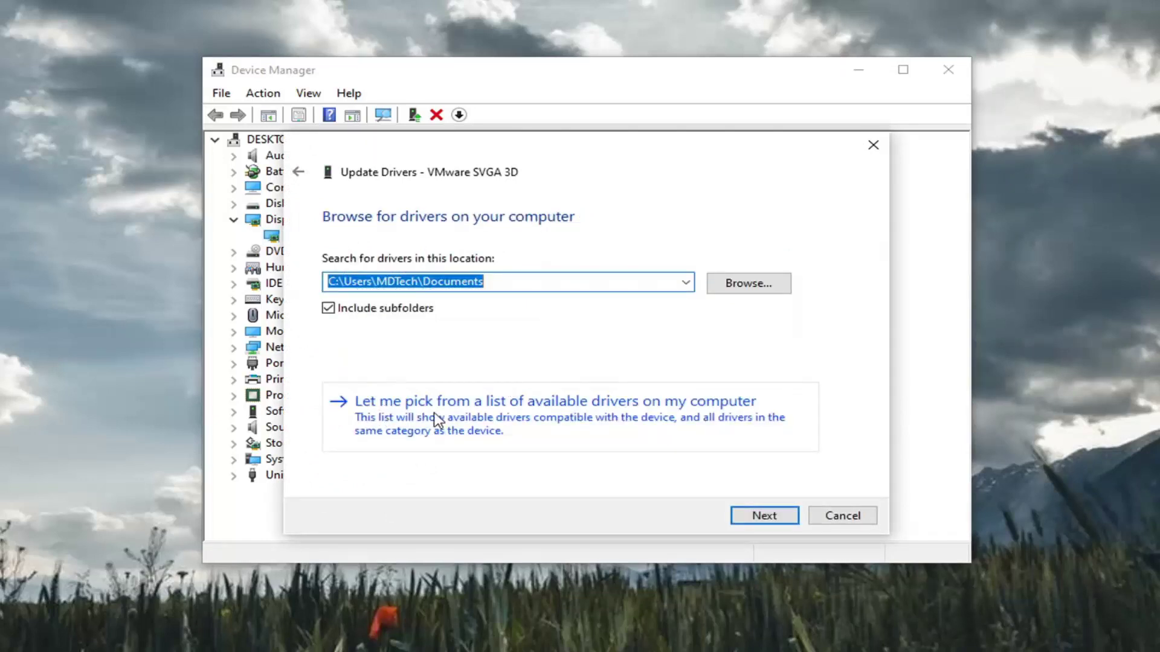
pyautogui.click(515, 424)
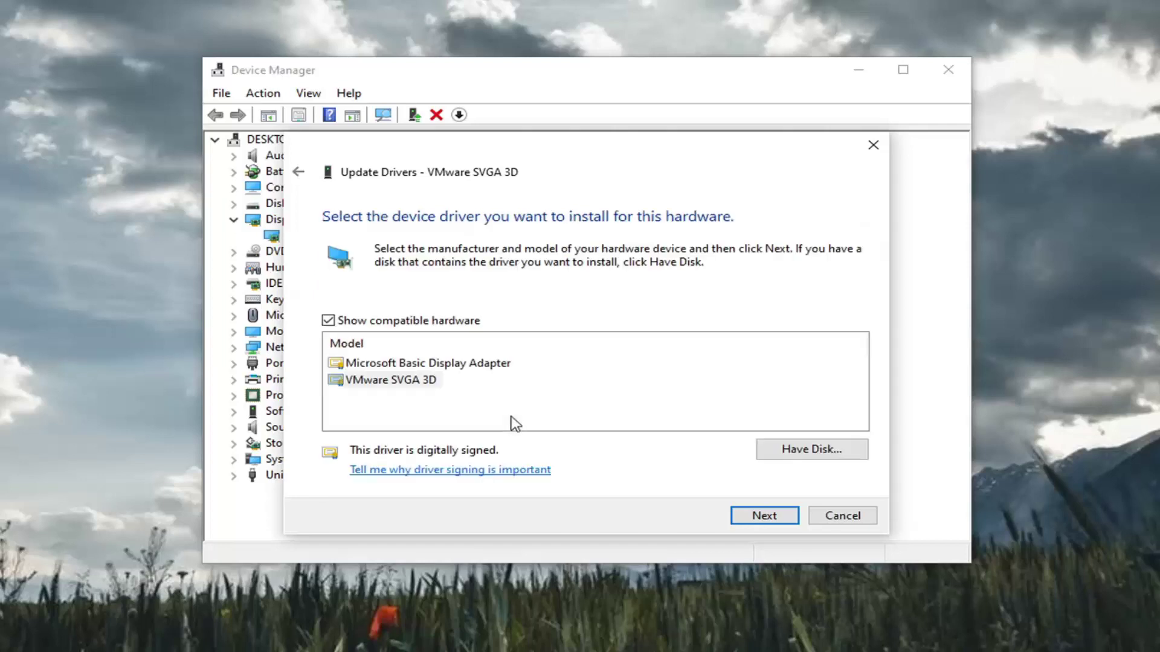
pyautogui.click(392, 380)
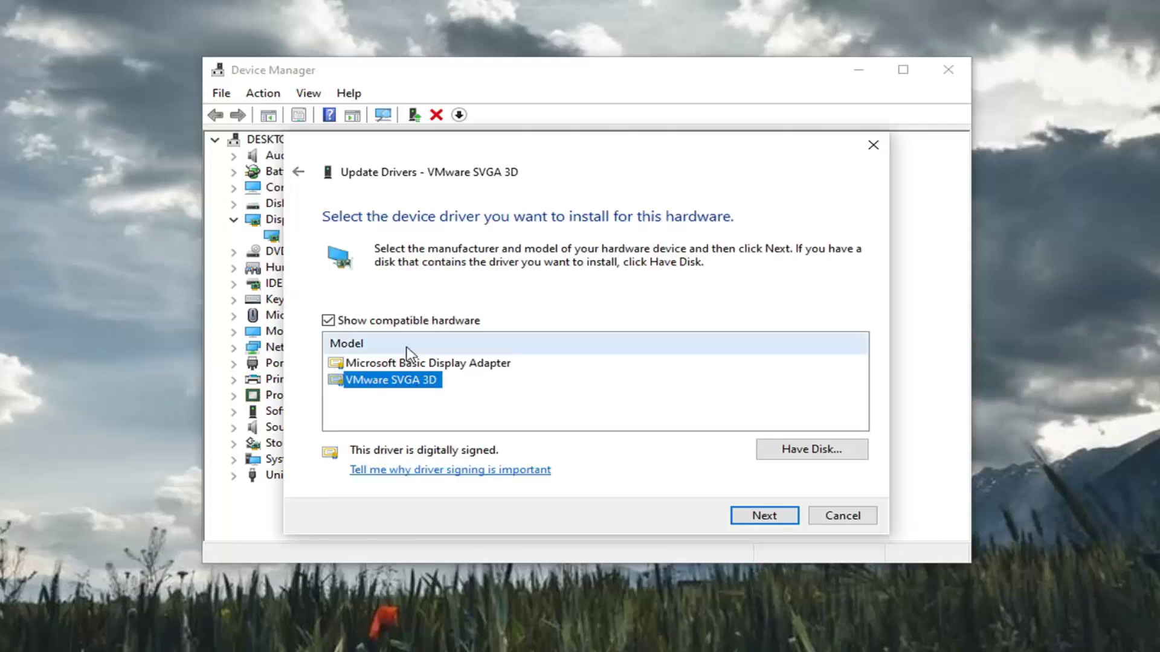
pyautogui.moveTo(396, 151); pyautogui.dragTo(603, 152)
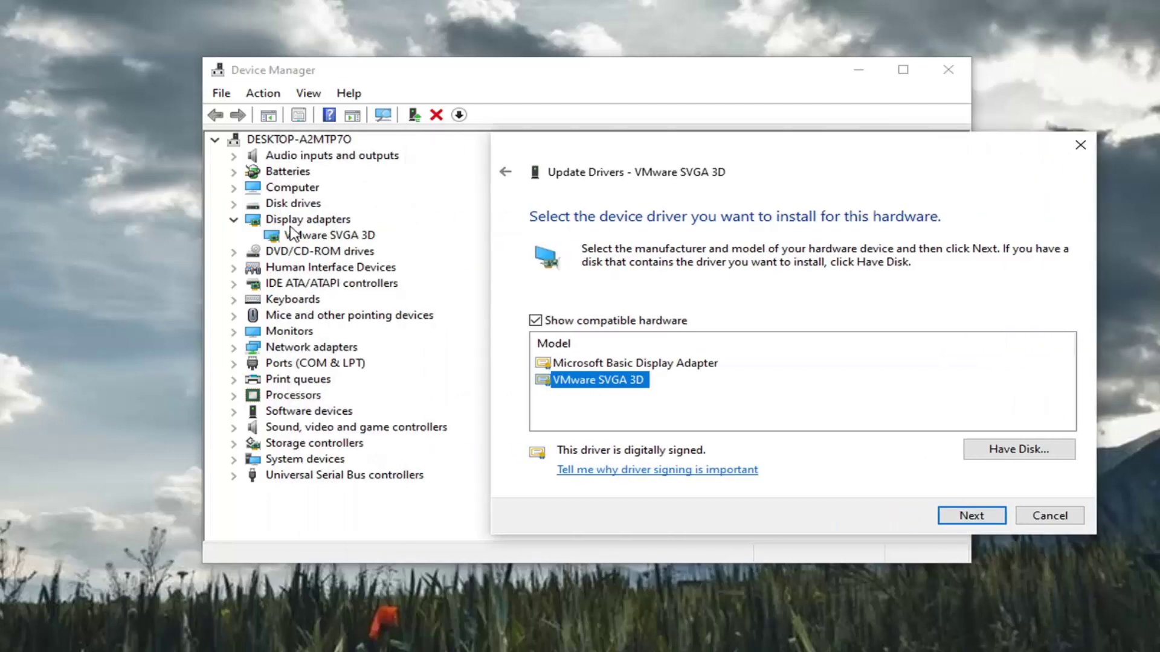
pyautogui.moveTo(754, 141); pyautogui.dragTo(515, 93)
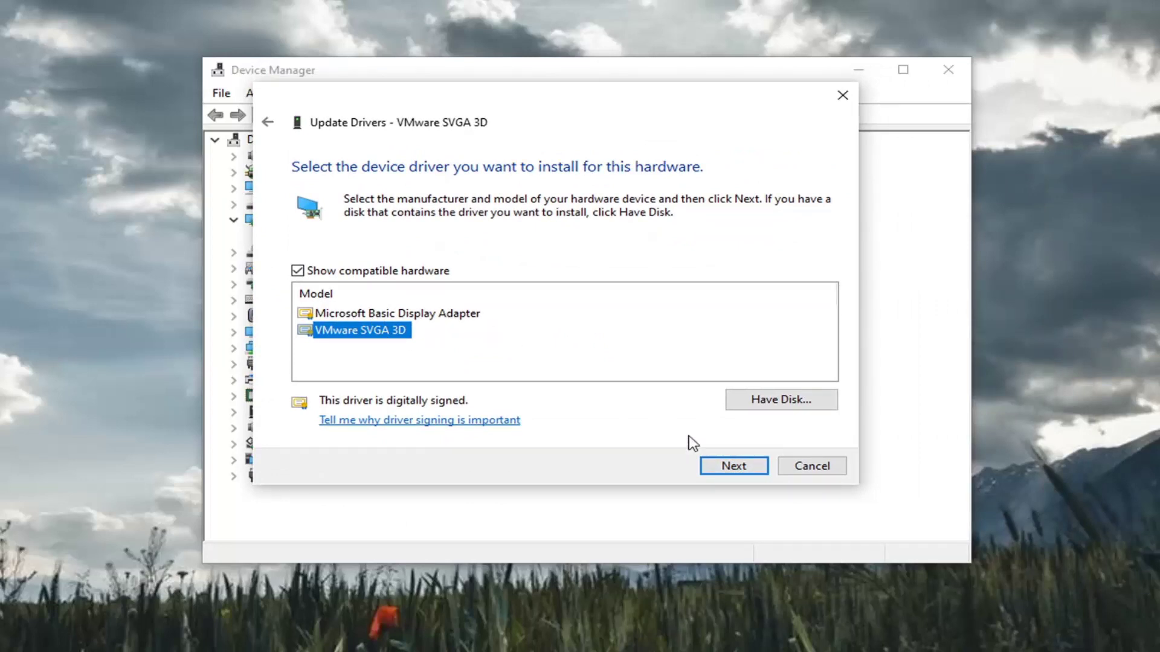
pyautogui.click(733, 466)
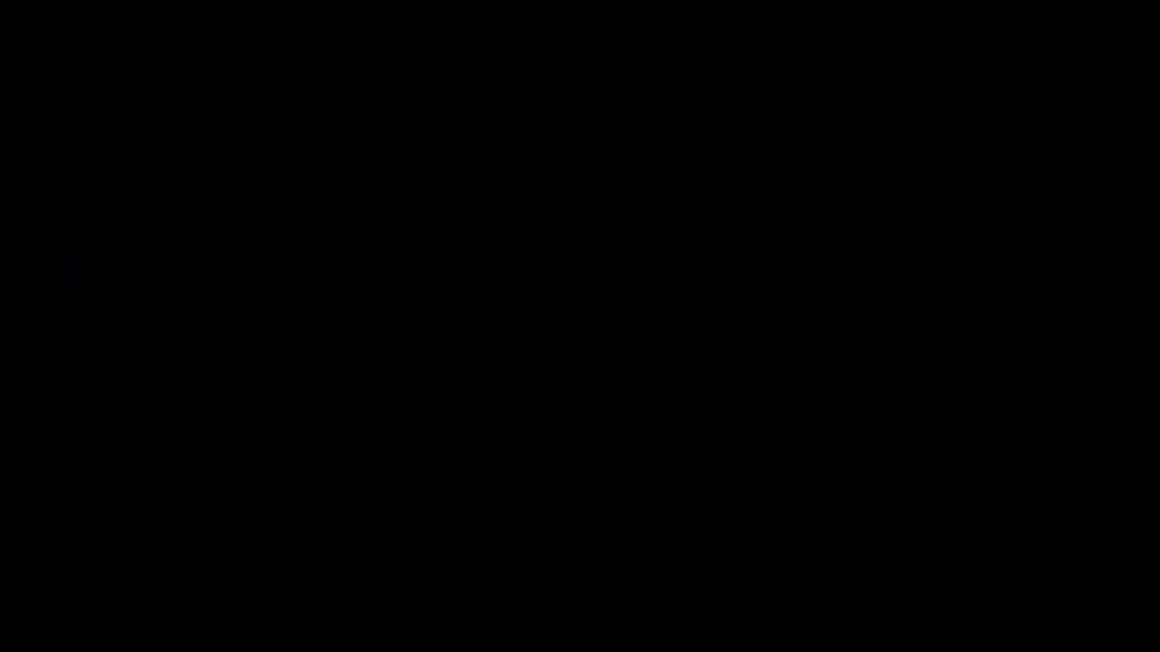
# Dismiss the driver update success message and maximize the Chrome window
pyautogui.click(691, 451)
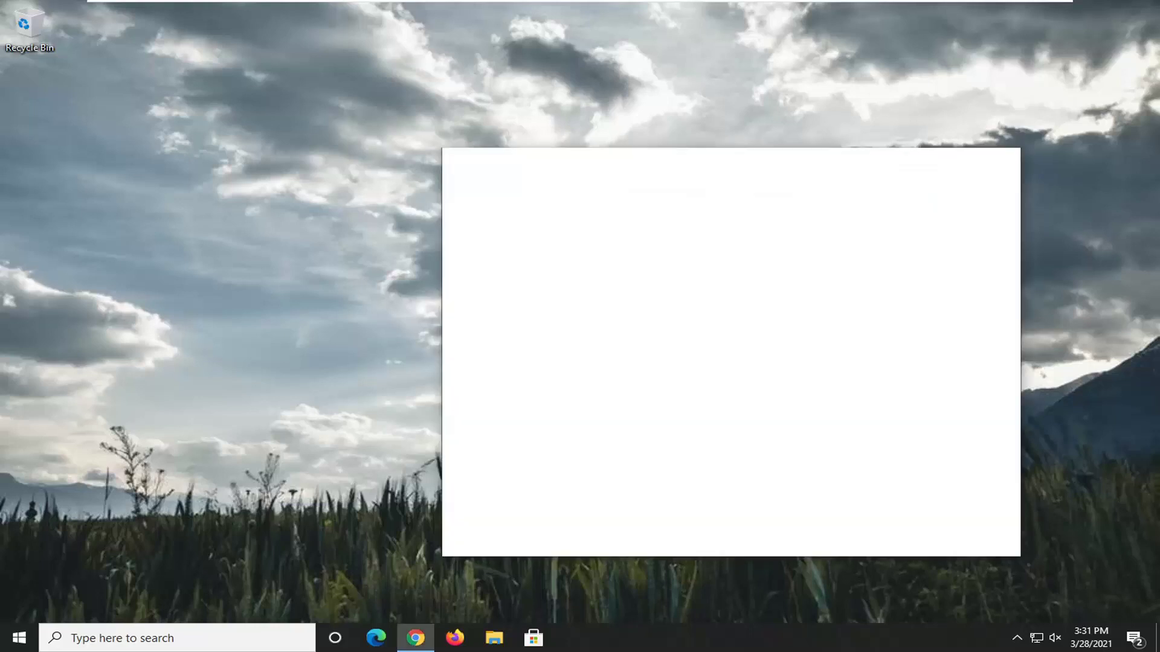
pyautogui.click(969, 156)
# Search 'directx download' and open Microsoft's DirectX End-User Runtime download page
pyautogui.click(242, 38)
pyautogui.write('directx dw')
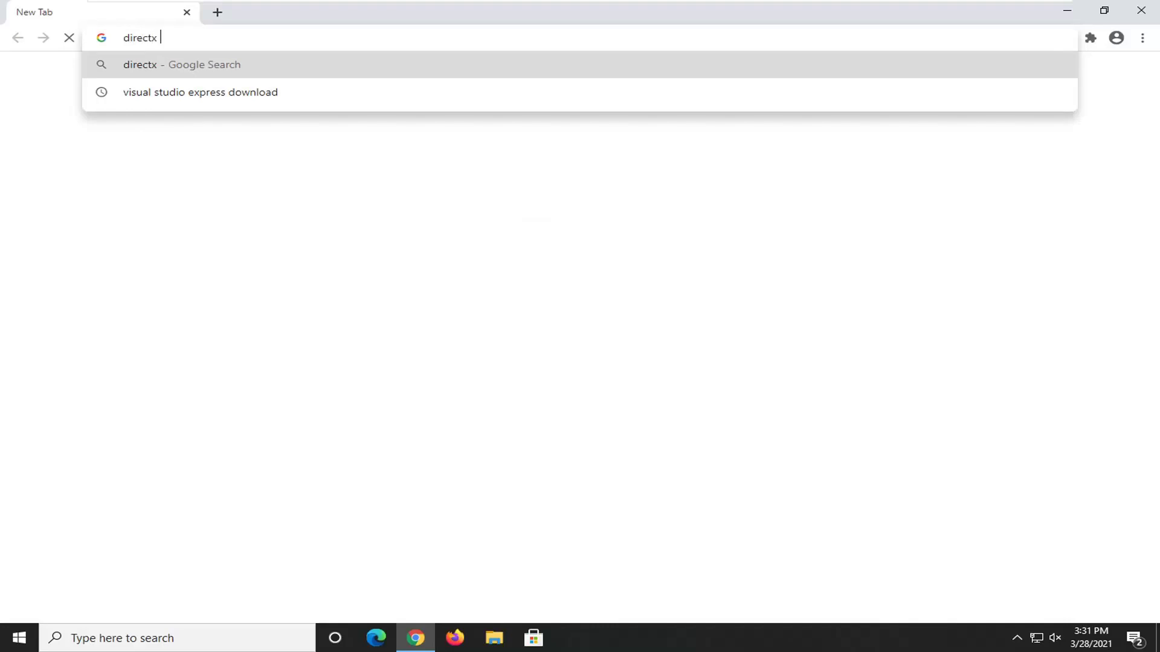
pyautogui.press('BackSpace')
pyautogui.write('ownload')
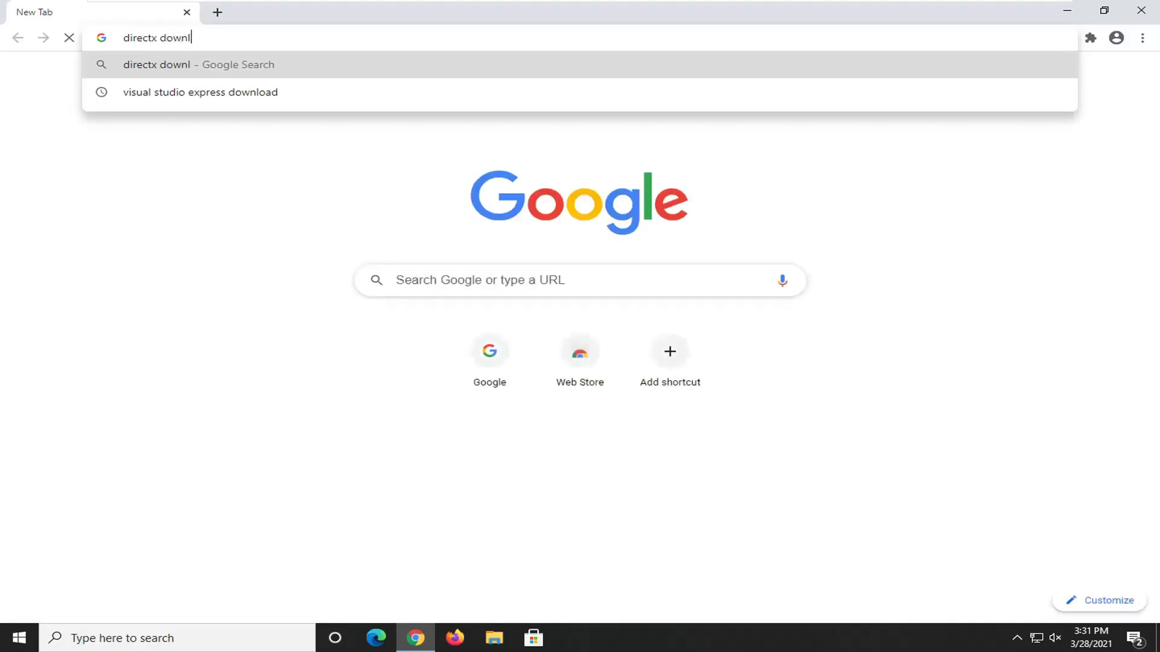
pyautogui.press('Return')
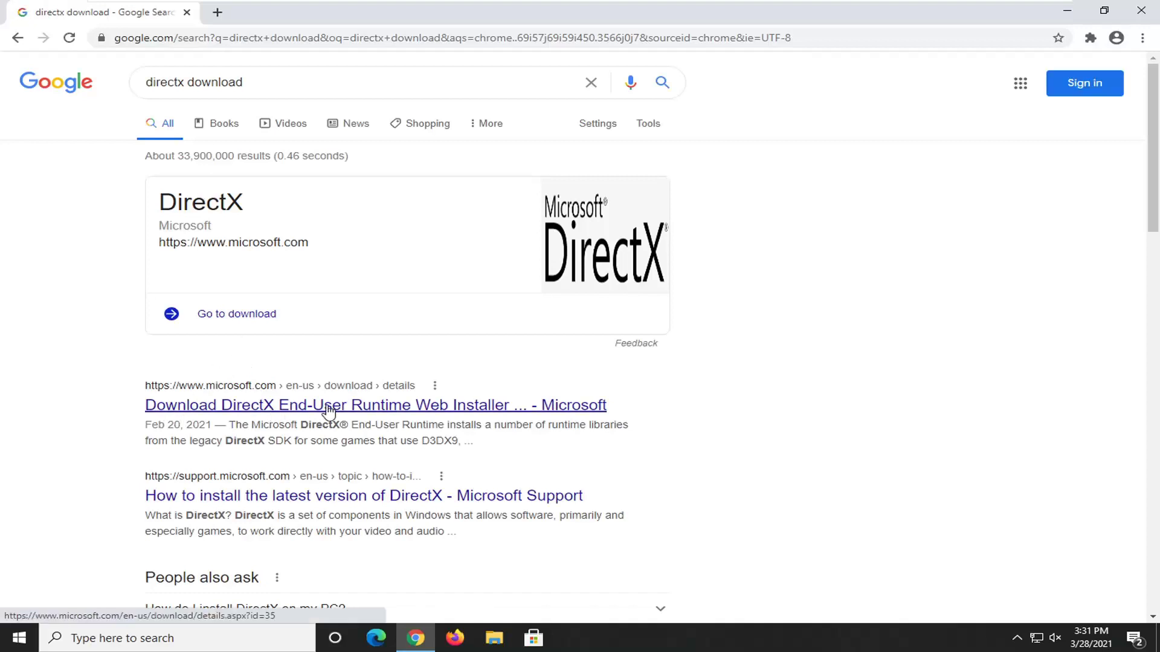
pyautogui.click(451, 415)
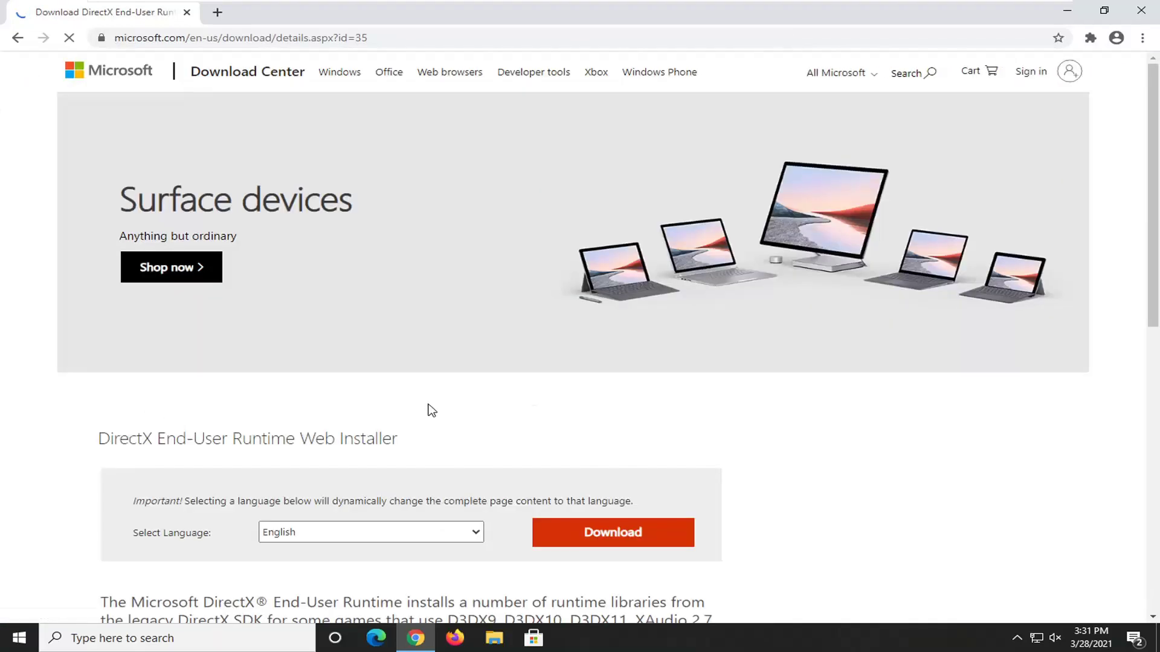
# Download dxwebsetup.exe with English as the language and run it
pyautogui.scroll(-3, 433, 401)
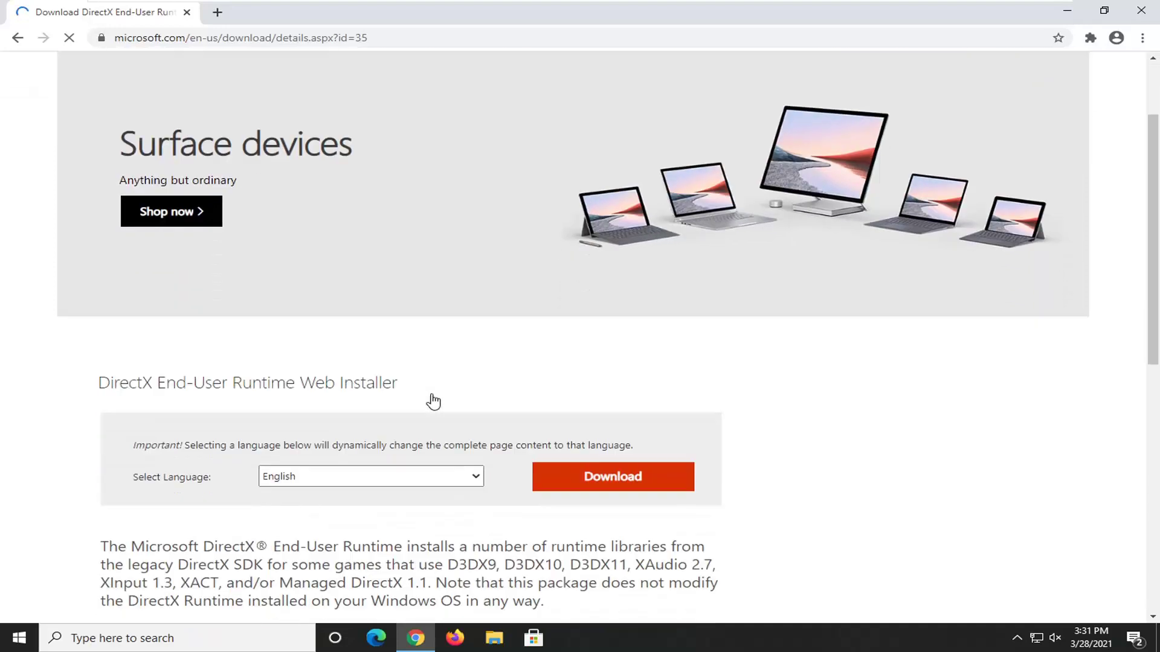
pyautogui.click(364, 385)
pyautogui.click(769, 396)
pyautogui.click(623, 384)
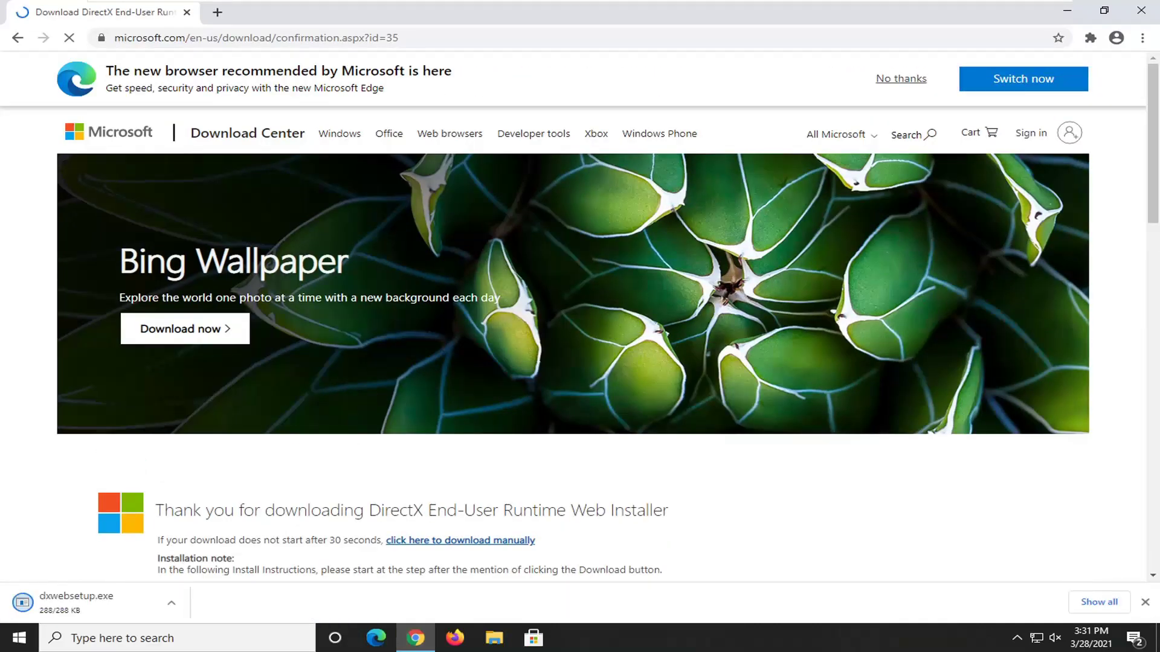
pyautogui.click(66, 601)
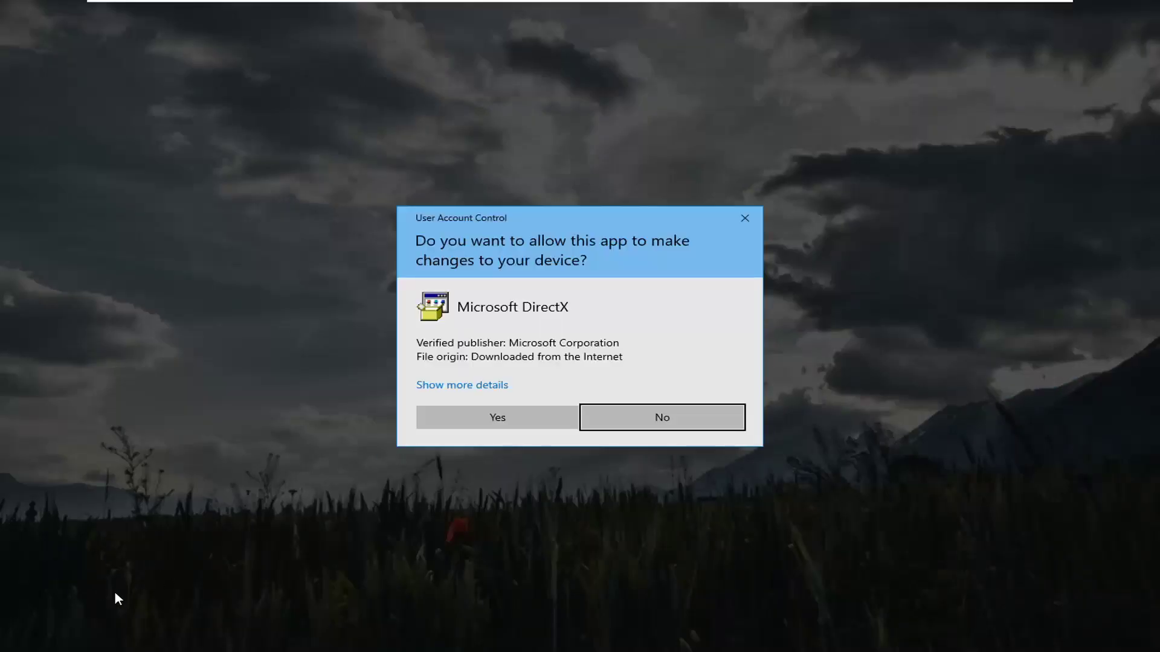
# Allow the DirectX installer, accept the license agreement, and continue without the Bing Bar
pyautogui.click(499, 422)
pyautogui.click(1067, 11)
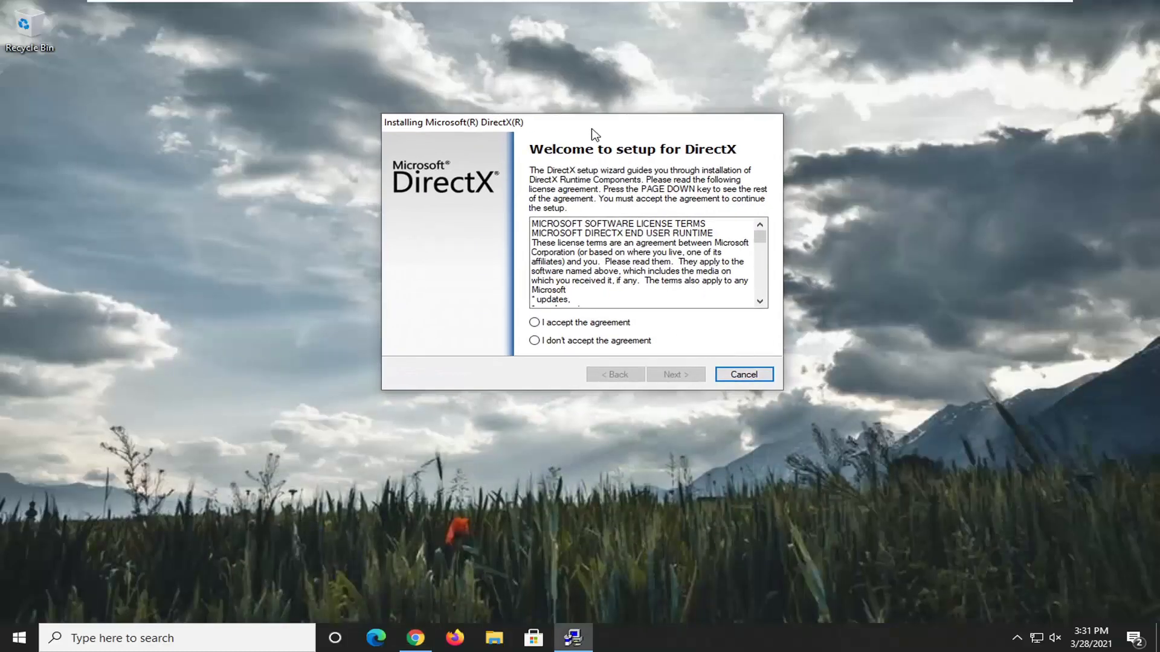
pyautogui.click(534, 322)
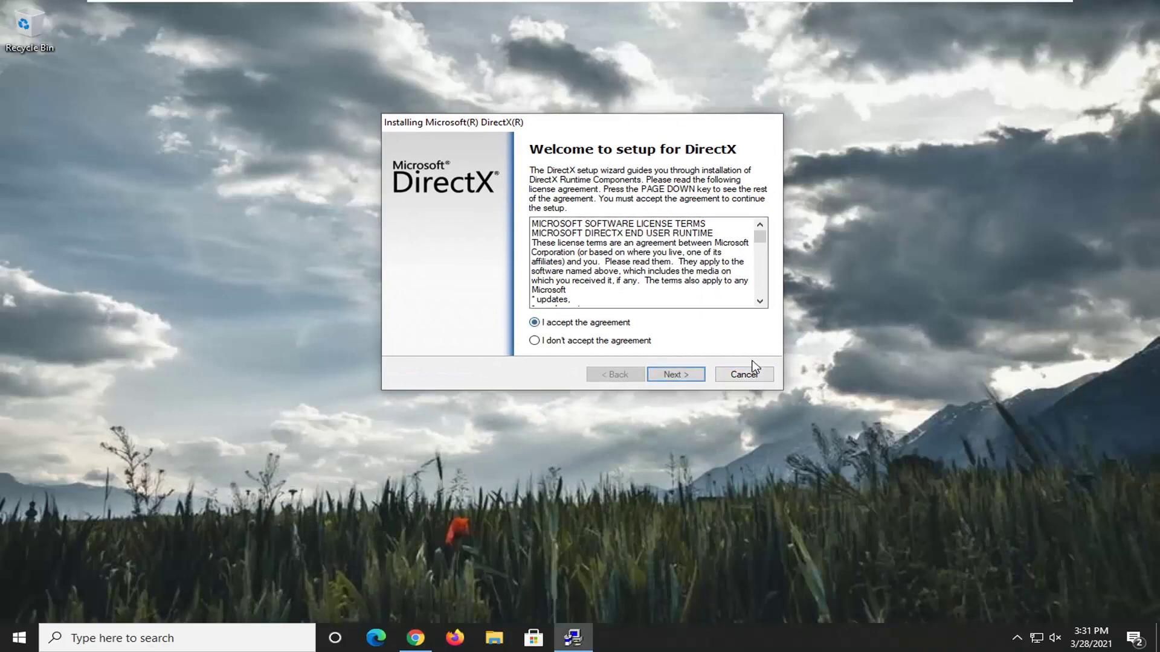
pyautogui.click(675, 377)
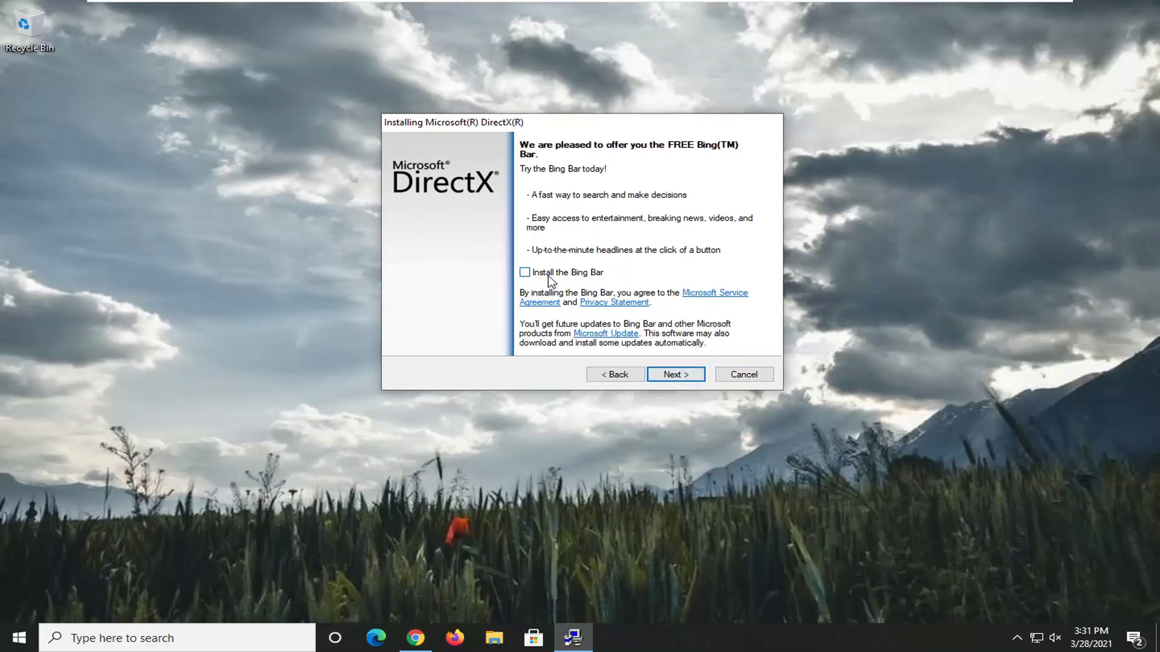
pyautogui.click(665, 375)
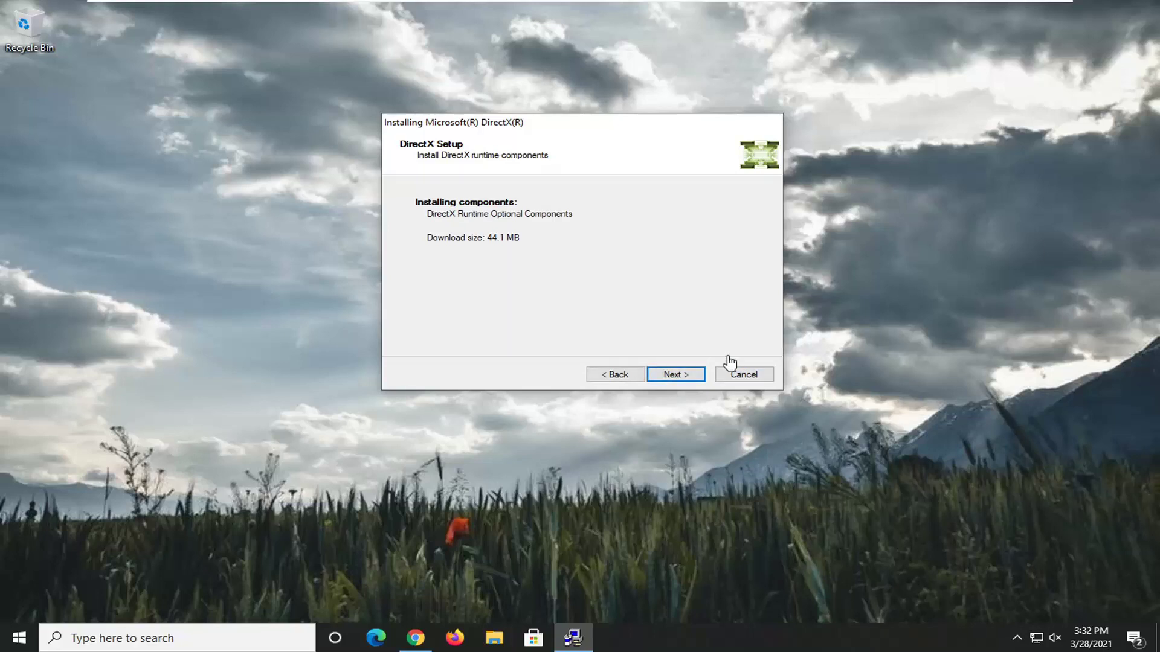
# Install the 44.1 MB DirectX runtime components, finish setup, and return to Chrome
pyautogui.click(672, 374)
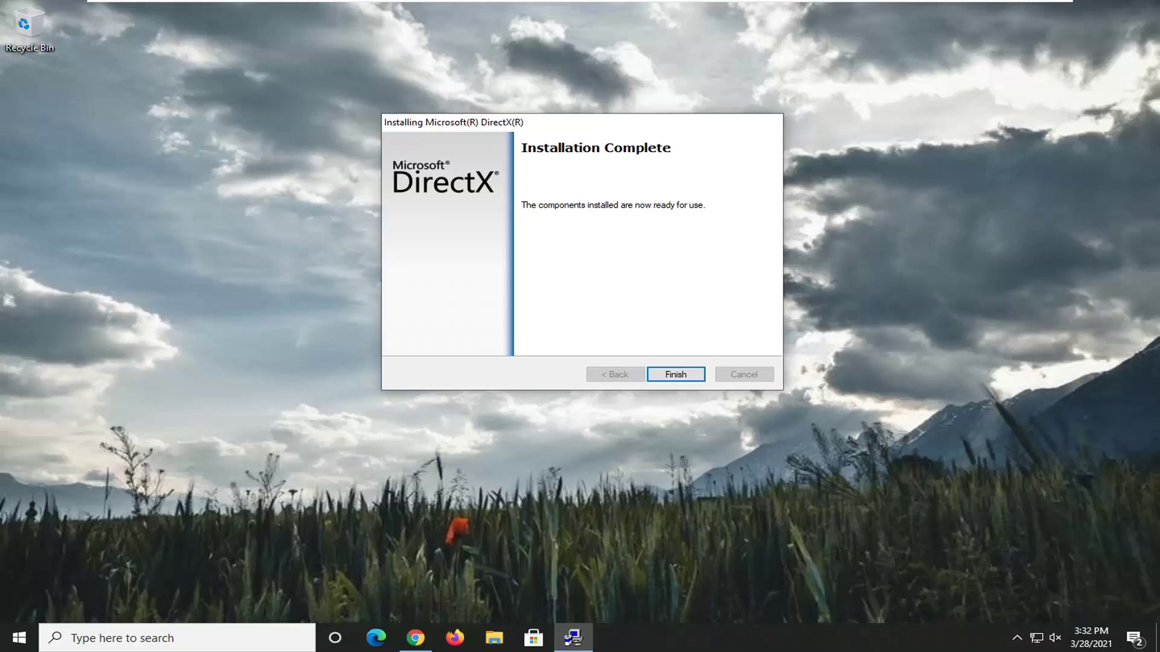
pyautogui.click(675, 374)
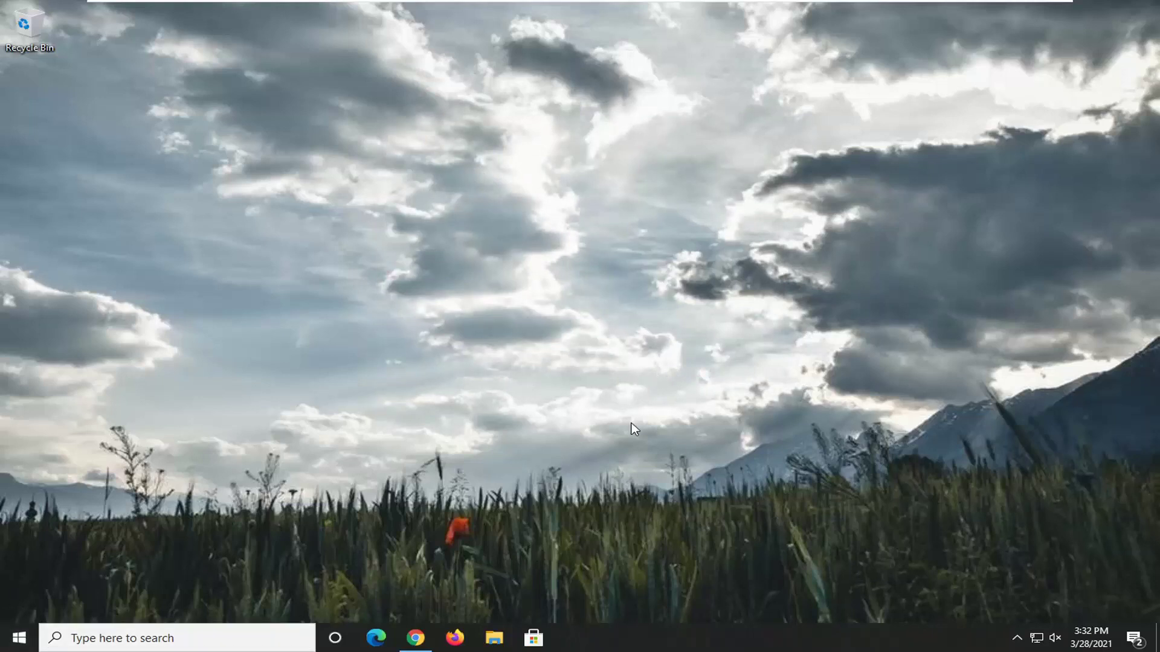
pyautogui.click(416, 637)
# Go to Google and search for 'visual c++ redistributable'
pyautogui.click(302, 38)
pyautogui.write('goog')
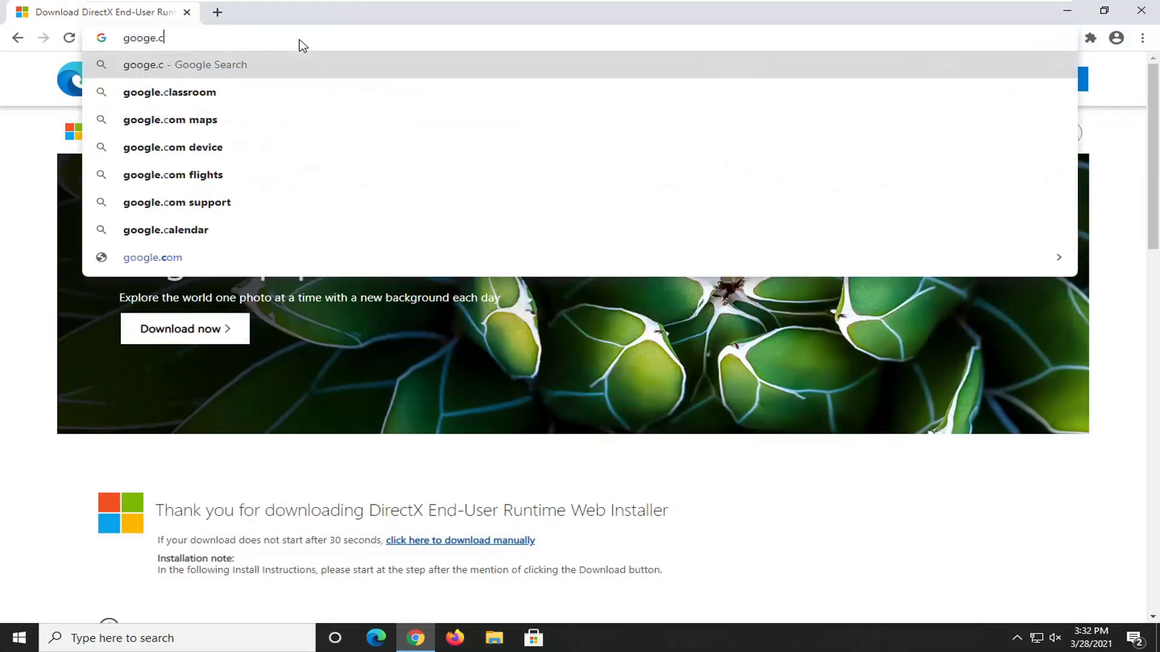
pyautogui.write('le.')
pyautogui.press('Return')
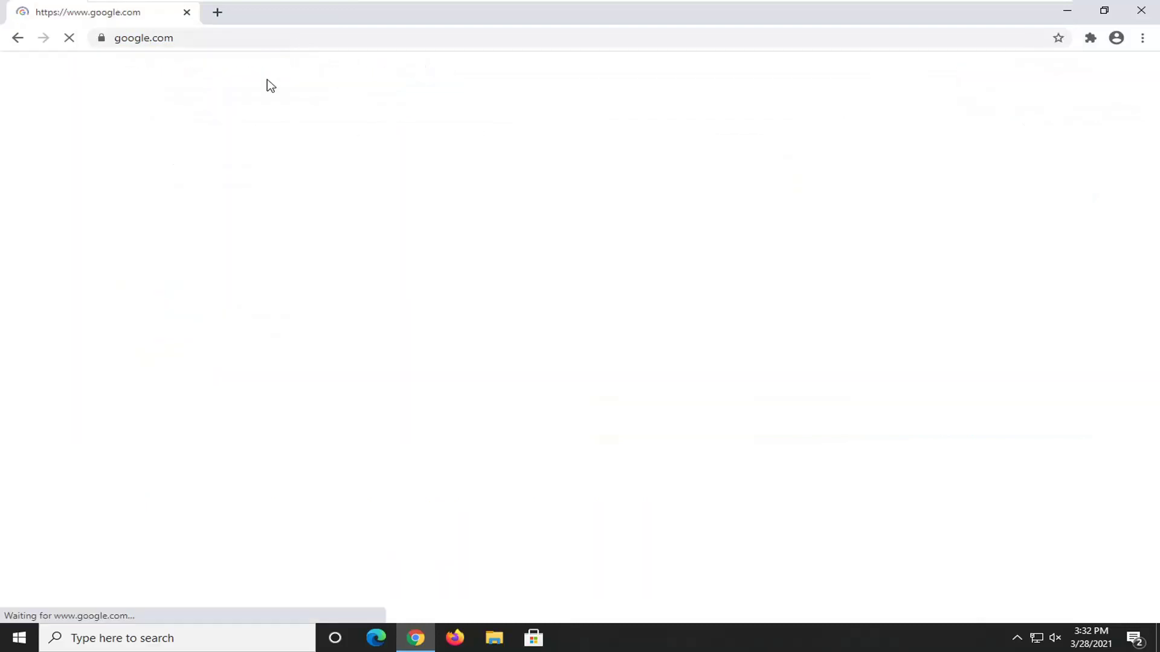
pyautogui.write('visual c++')
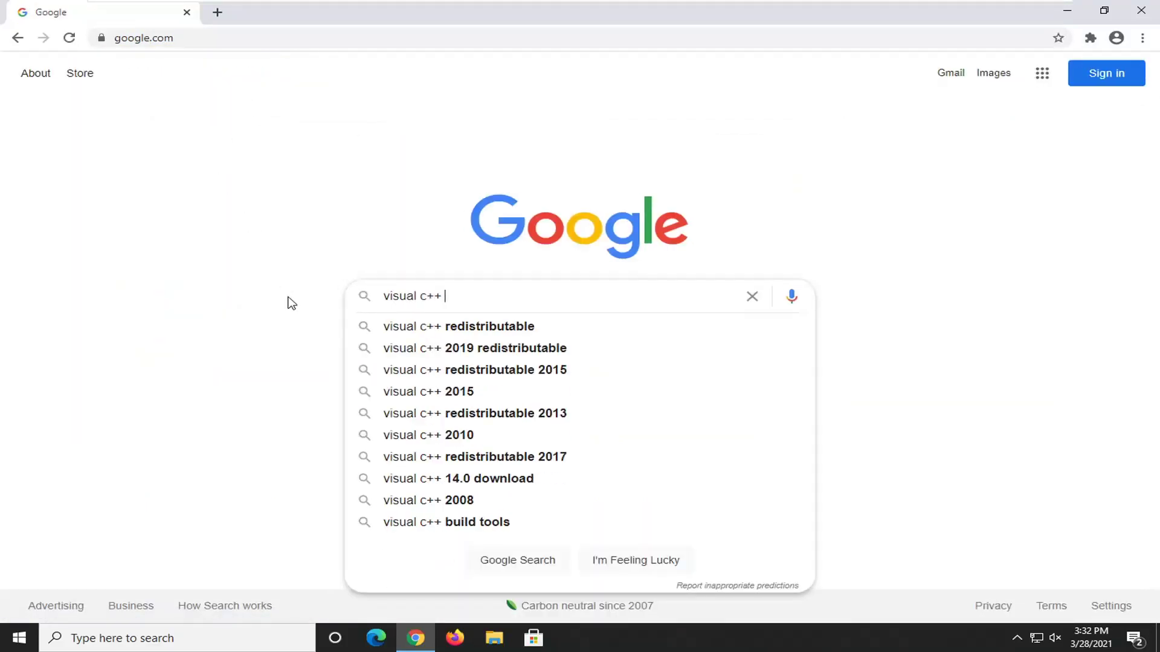
pyautogui.press('Down')
pyautogui.press('Return')
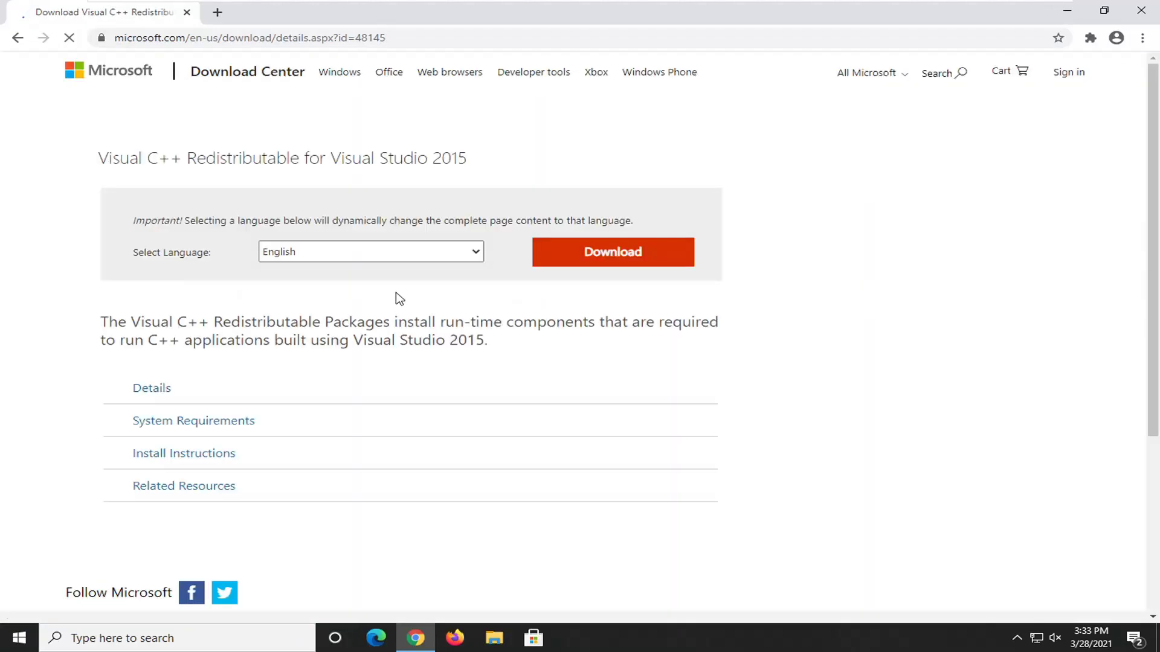
# On Microsoft's Visual C++ 2015 Redistributable page, download vc_redist.x86.exe
pyautogui.scroll(-2, 601, 526)
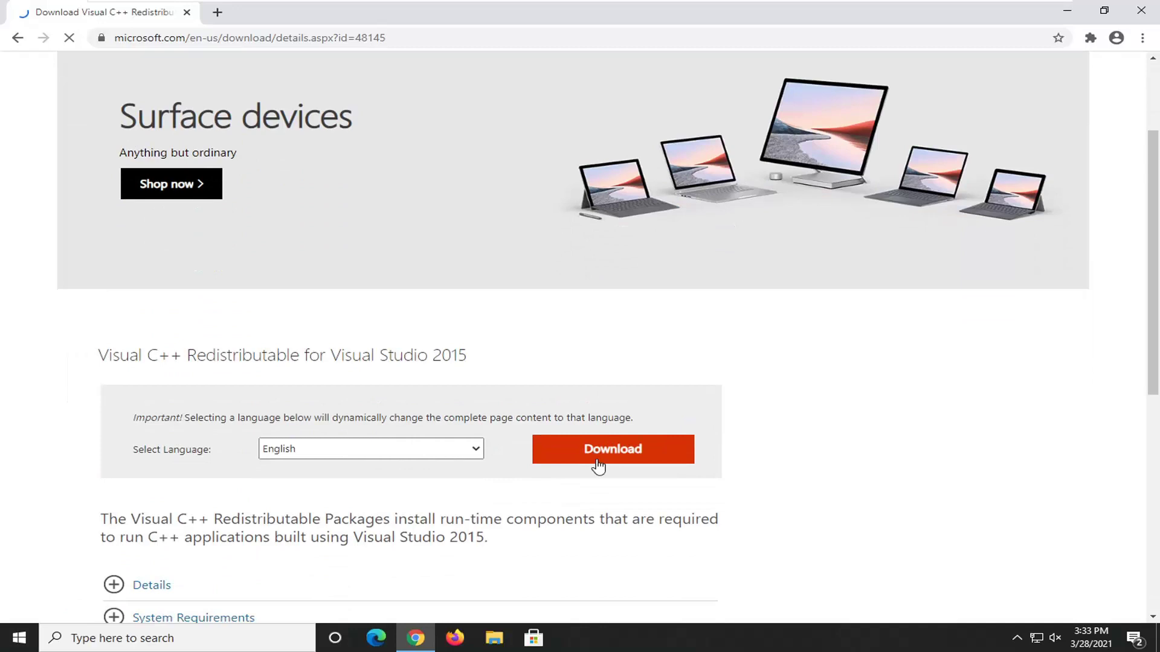
pyautogui.click(631, 448)
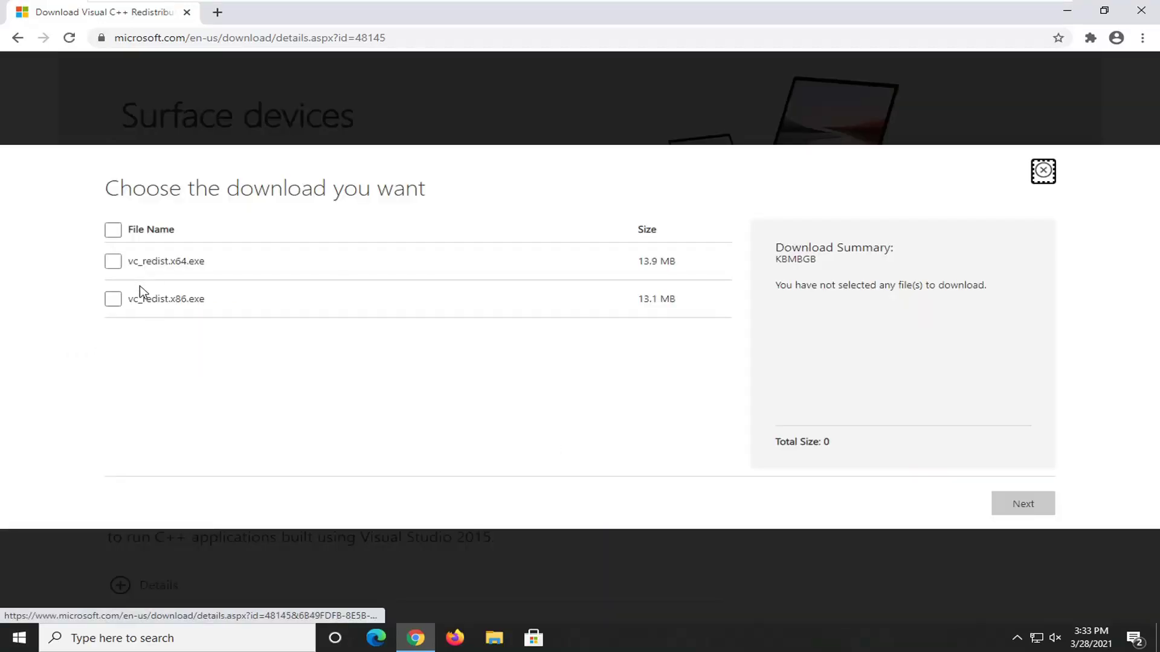
pyautogui.moveTo(174, 261); pyautogui.dragTo(212, 267)
pyautogui.moveTo(159, 298); pyautogui.dragTo(213, 300)
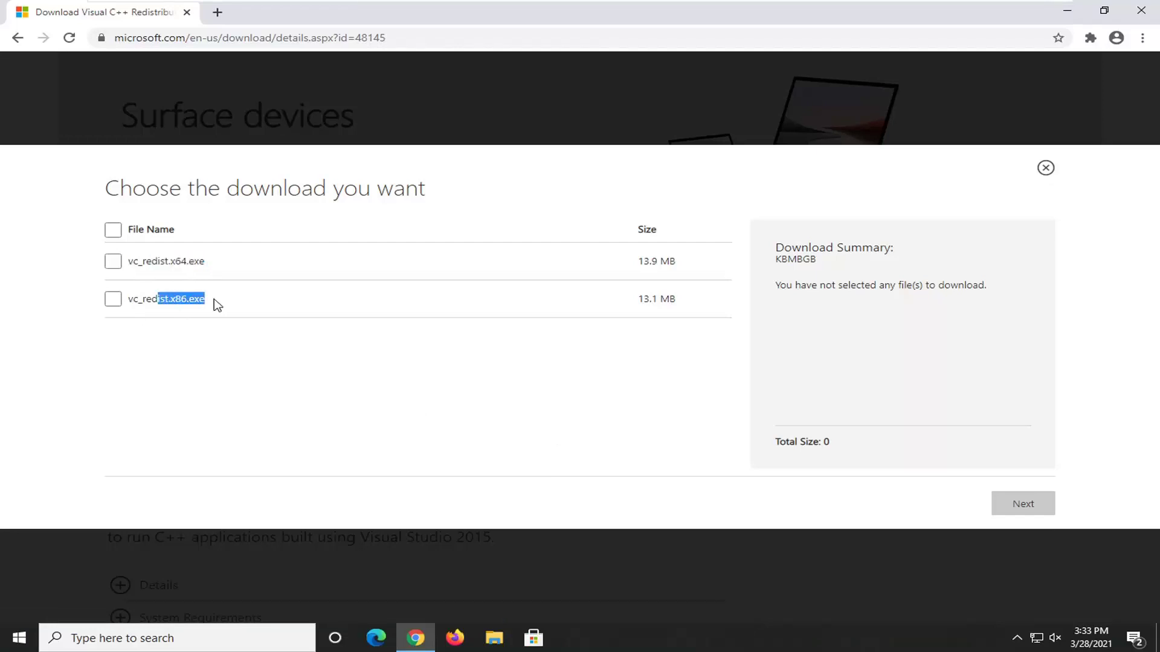
pyautogui.click(112, 304)
pyautogui.click(1022, 505)
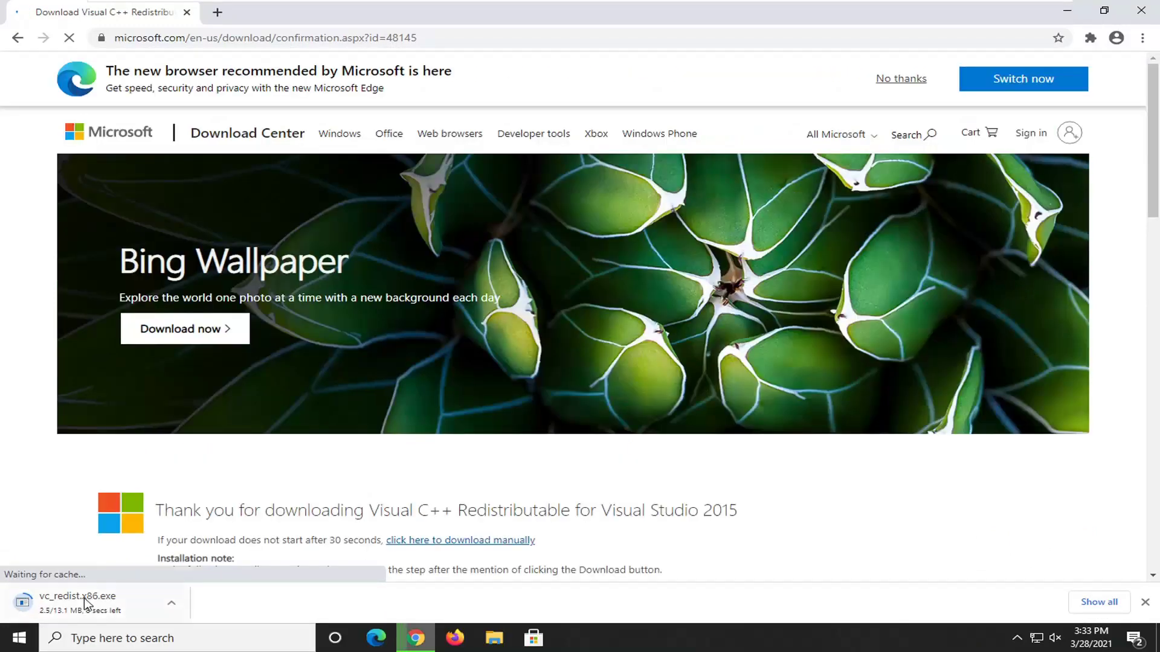
# Run vc_redist.x86.exe past the security warning, agree to the license terms, and install
pyautogui.click(84, 598)
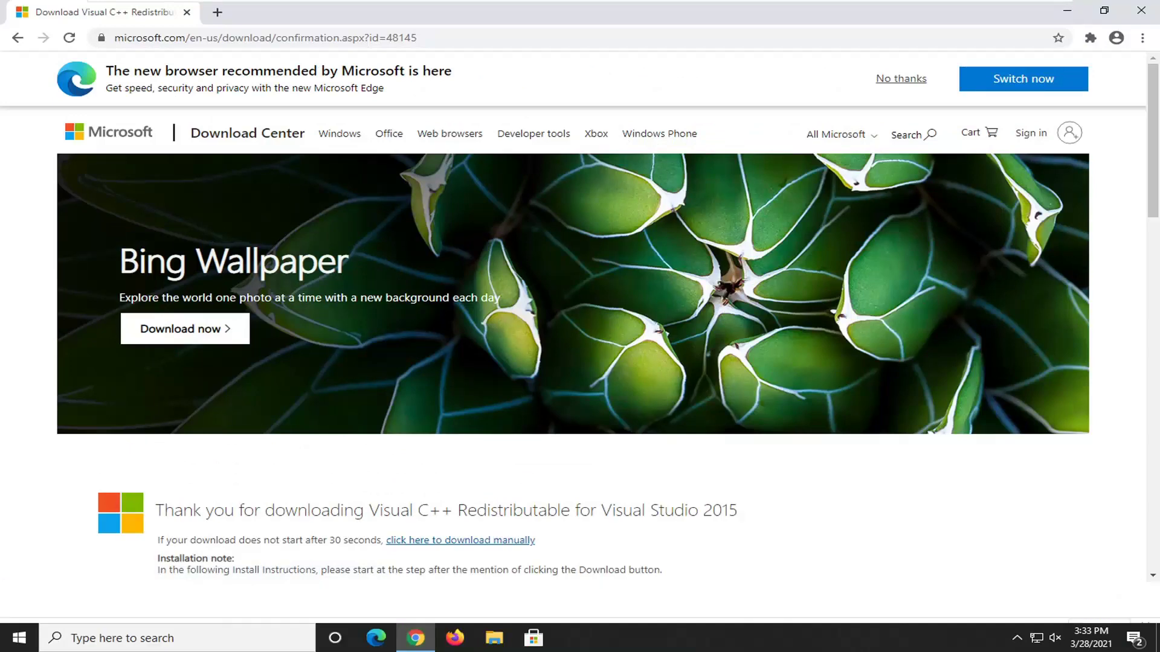
pyautogui.click(604, 336)
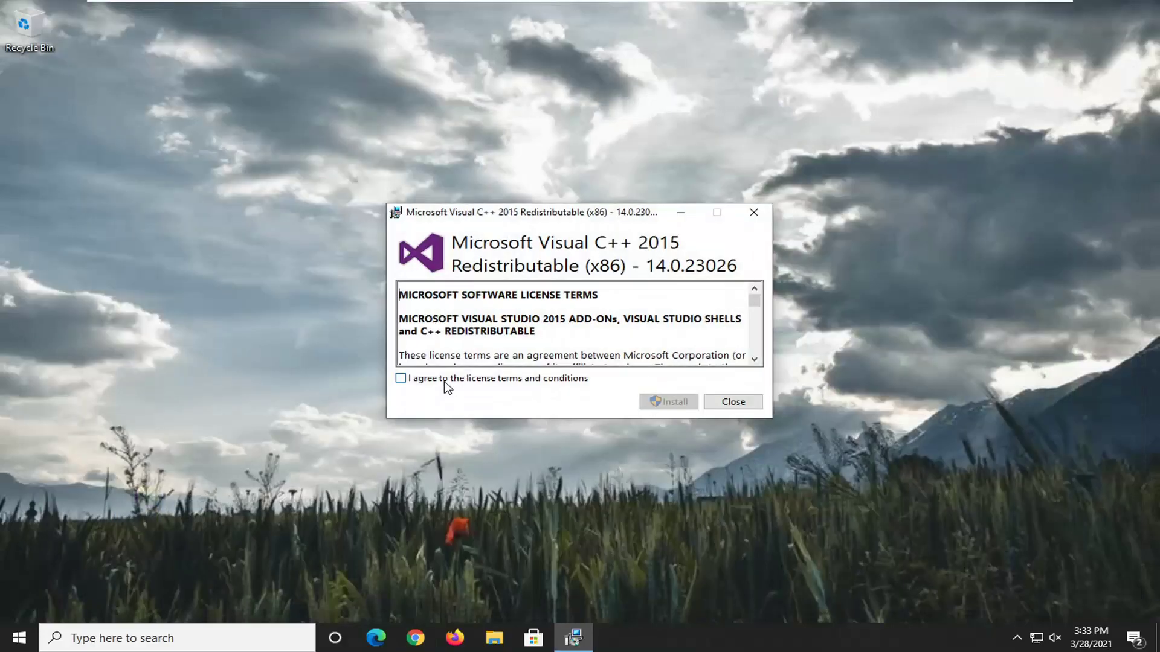
pyautogui.click(444, 381)
pyautogui.click(670, 404)
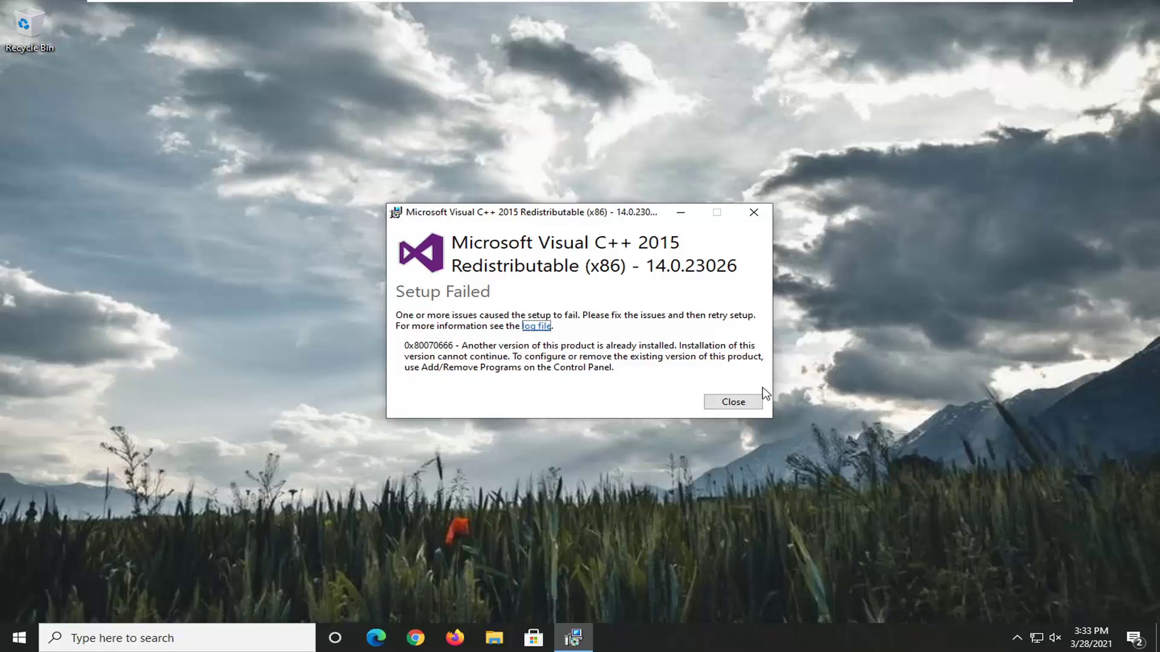
# Close the Setup Failed message for error 0x80070666, another version already installed
pyautogui.click(734, 402)
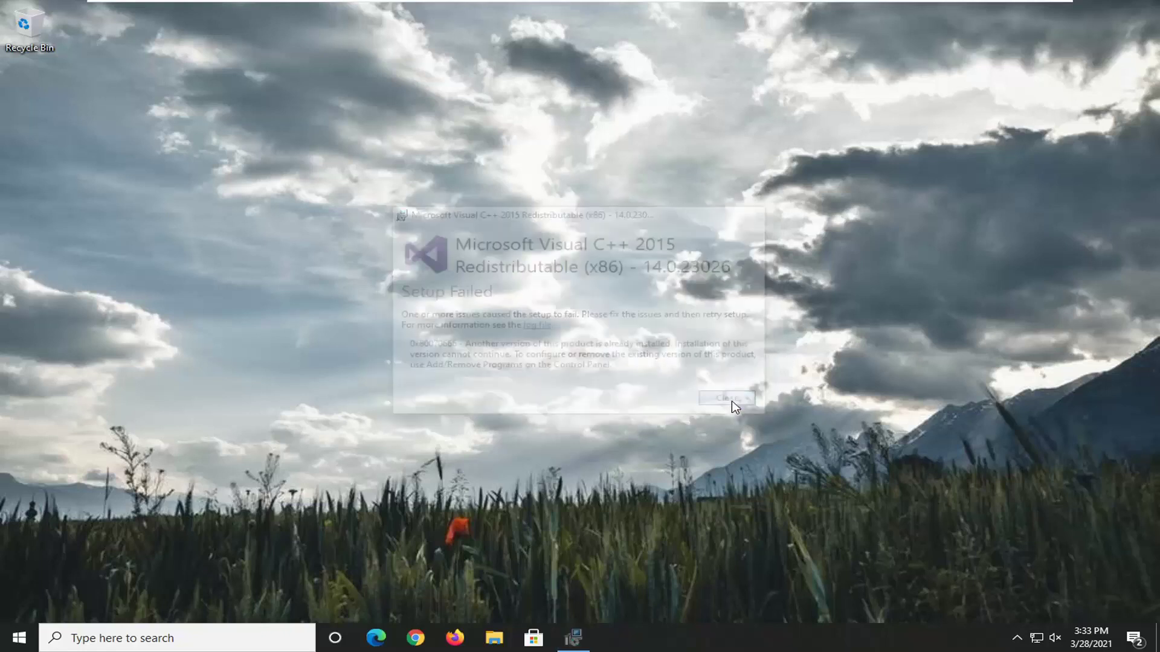